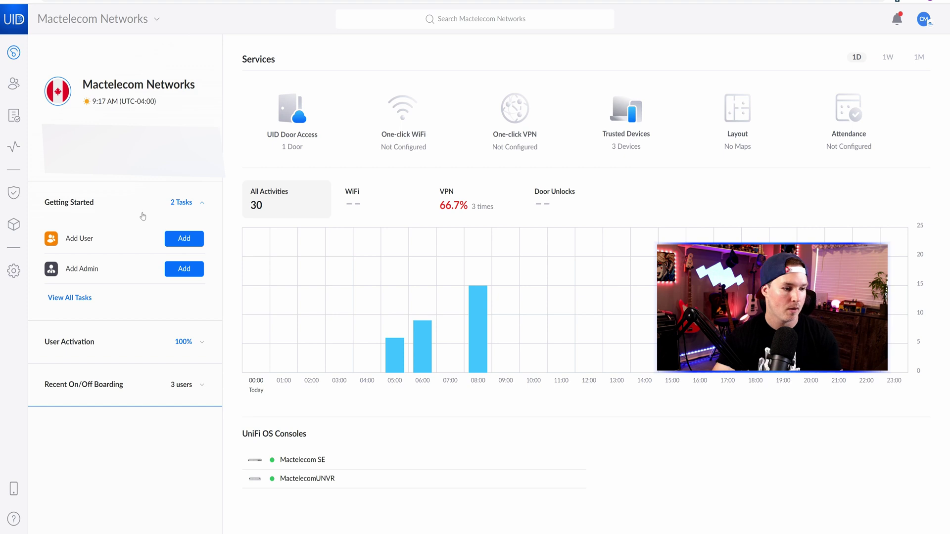
Open the workspace settings Plan page and scroll through the plan details.
click(14, 276)
click(117, 366)
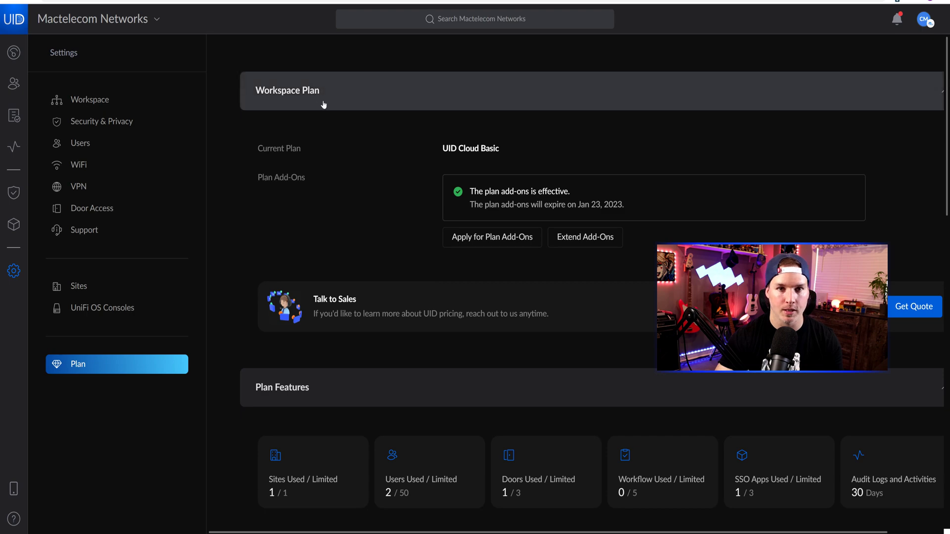
scroll(324, 106, down, 2)
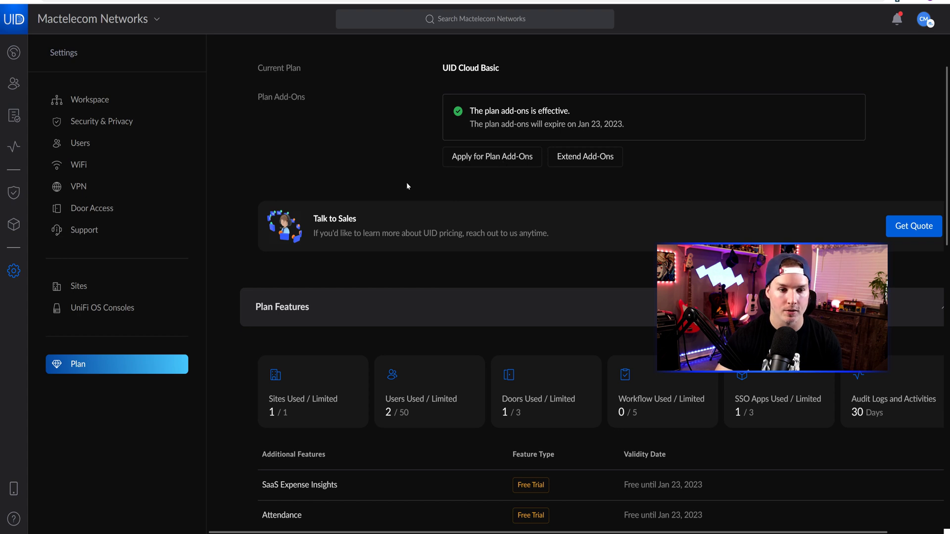
Open the Plan Add-Ons application, review it, then close it to return to the dashboard.
click(516, 155)
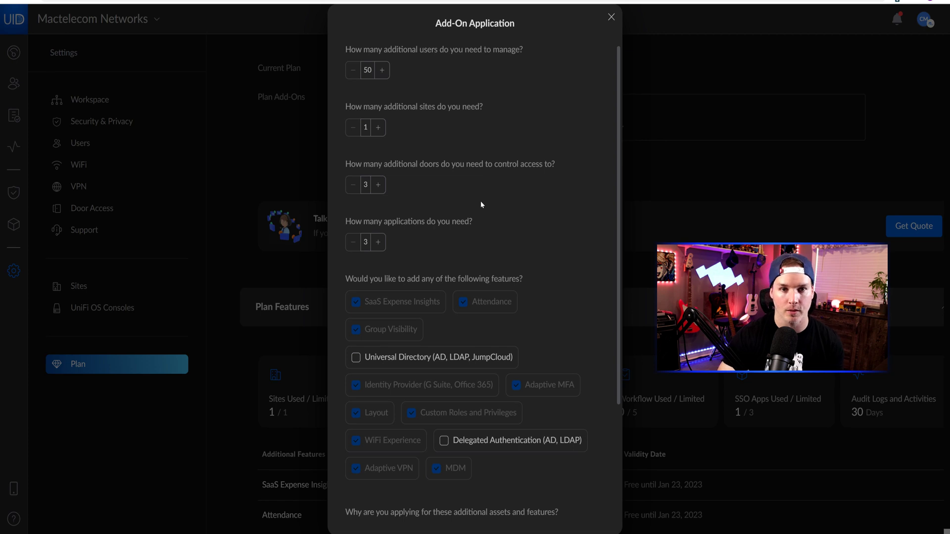
scroll(480, 201, down, 2)
drag(346, 173, 520, 173)
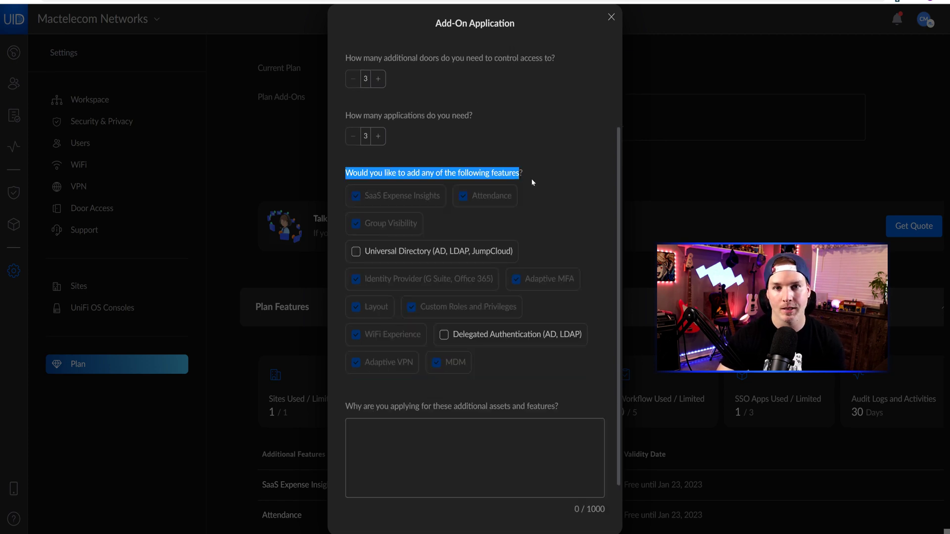
click(543, 171)
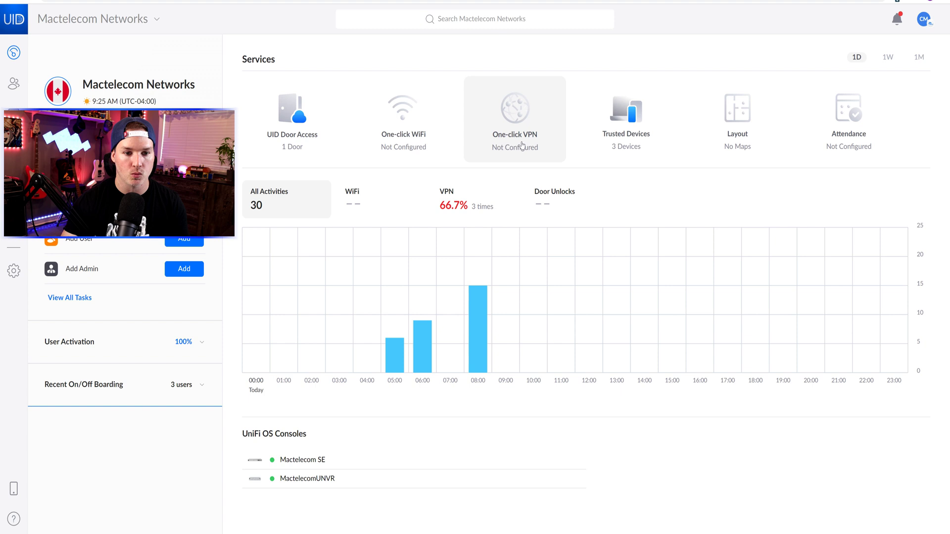
Create the One-click VPN assigned to all site users, with Adaptive VPN switched on.
click(520, 139)
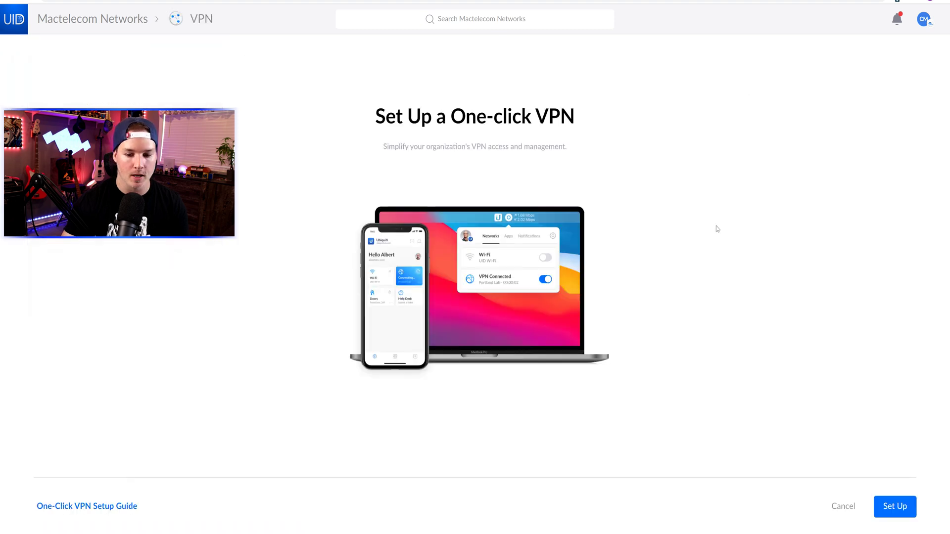
click(896, 506)
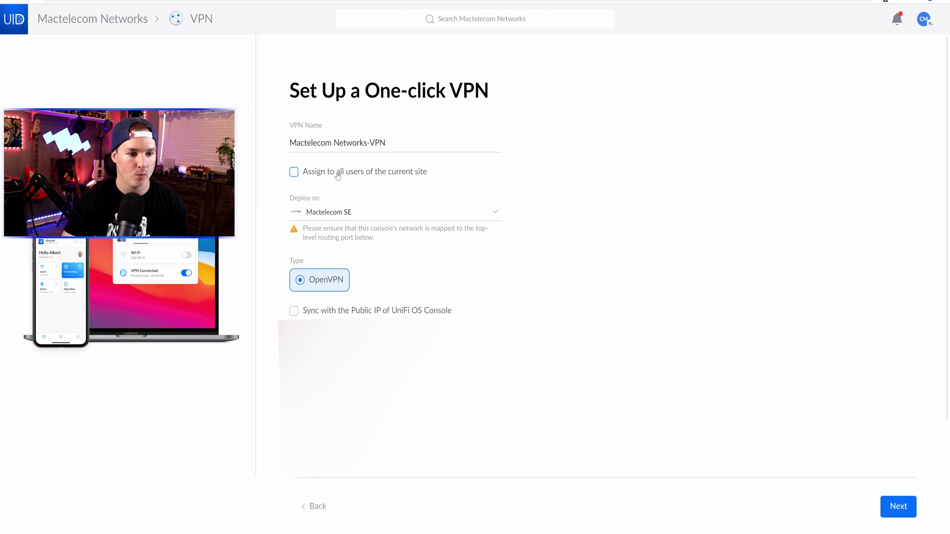
click(294, 174)
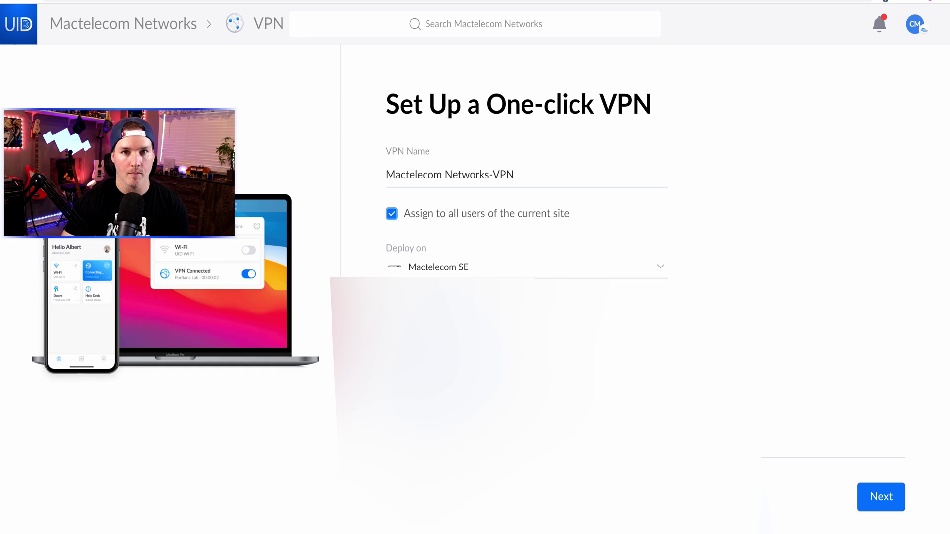
scroll(559, 341, down, 1)
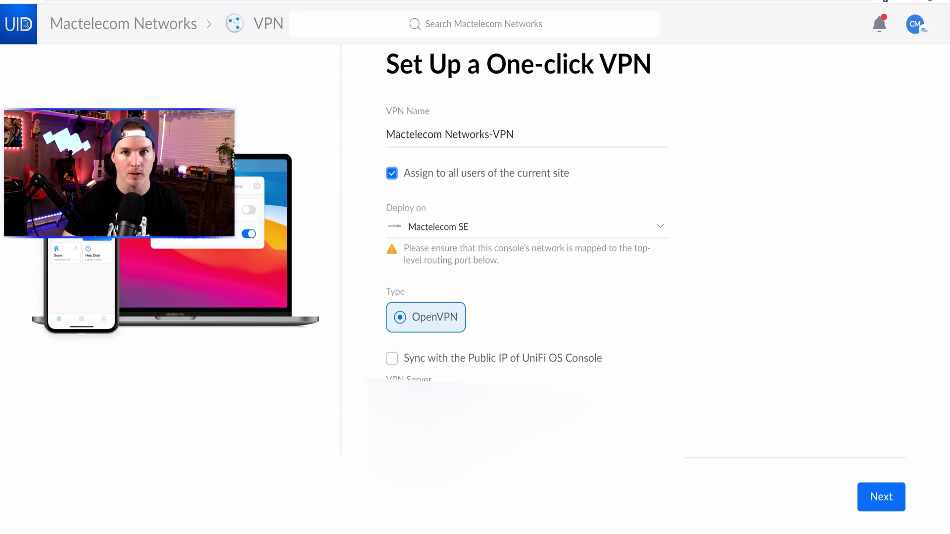
scroll(434, 324, down, 5)
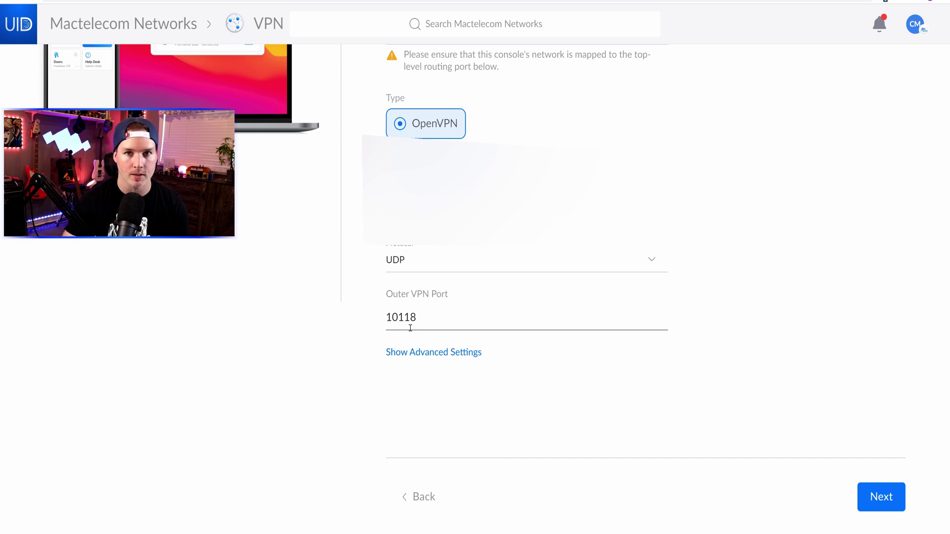
key(Return)
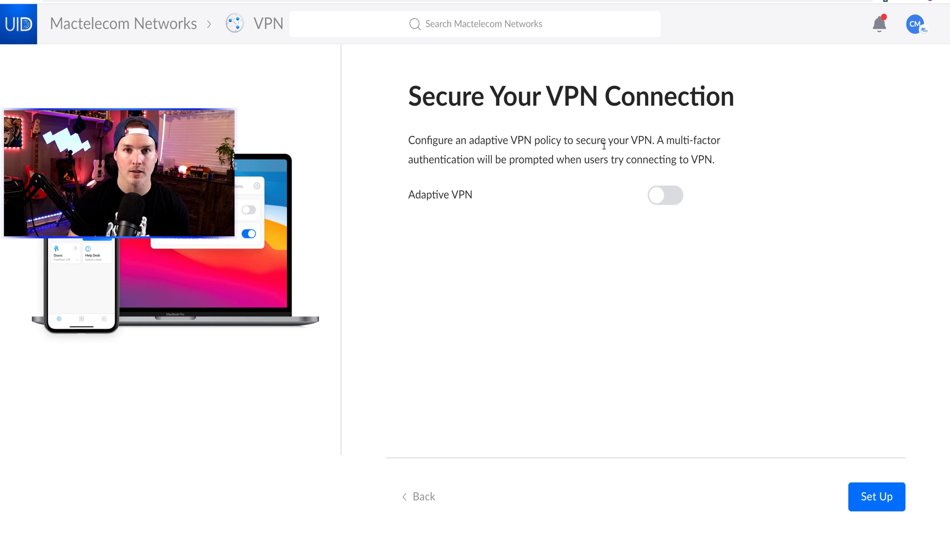
click(675, 196)
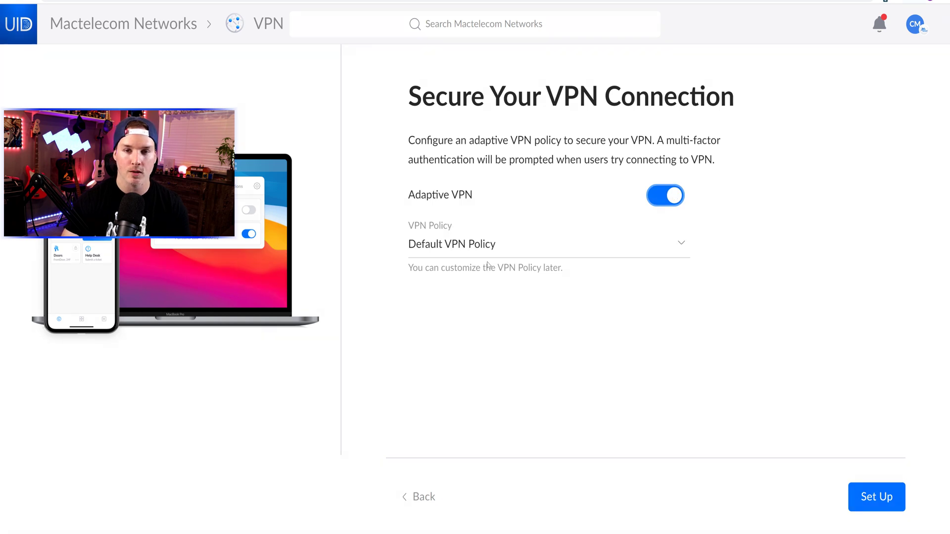
click(875, 498)
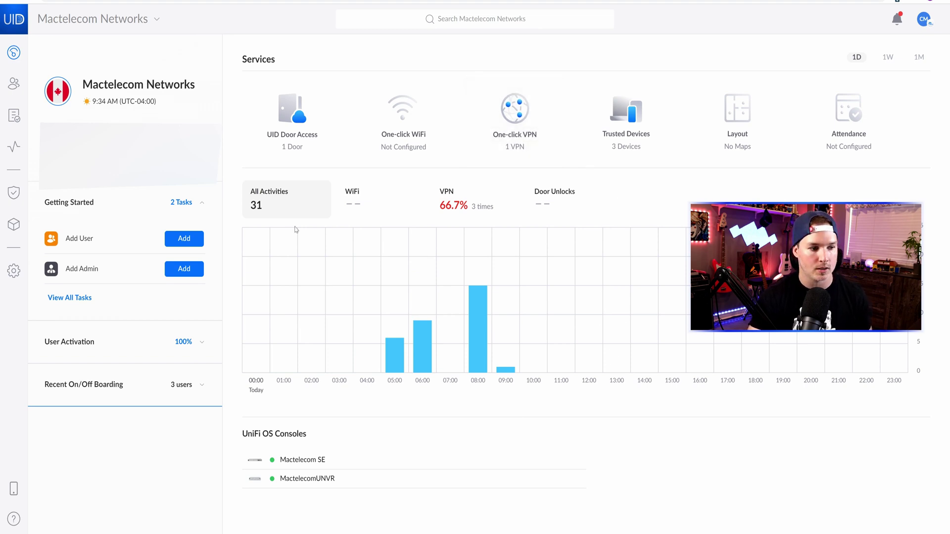
Open Security, expand VPN Policy, and view the Default VPN Policy's VPN Rules.
click(15, 193)
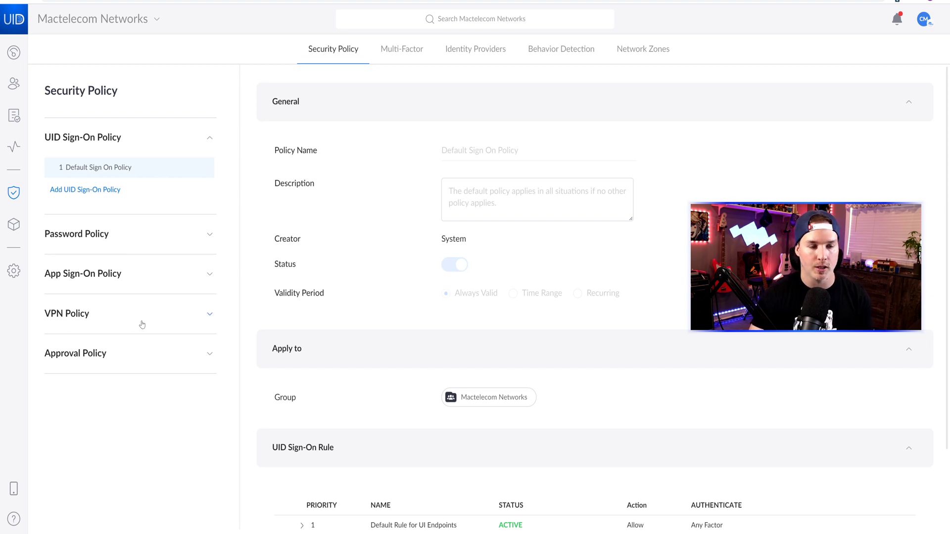
click(209, 318)
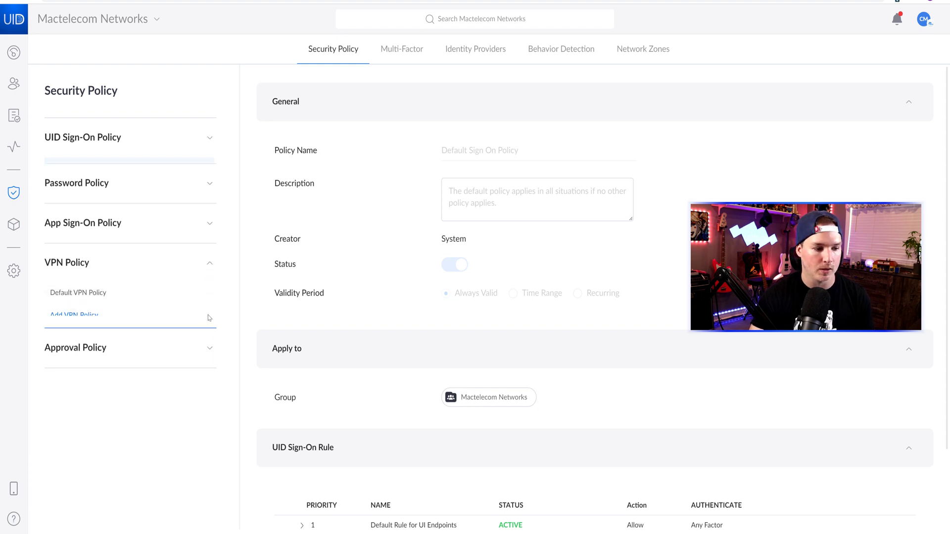
click(97, 292)
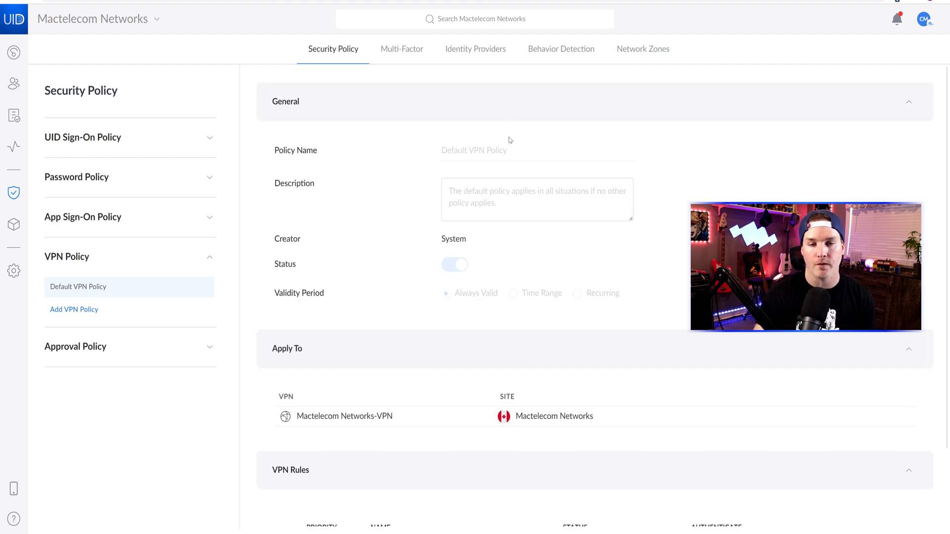
scroll(438, 310, down, 3)
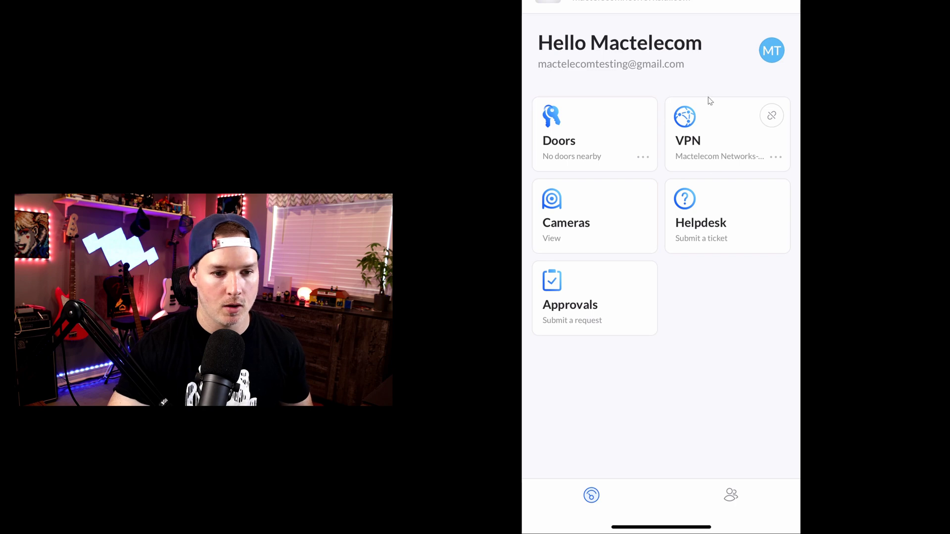
Connect the phone to the company VPN from the mobile app's VPN tile.
click(716, 122)
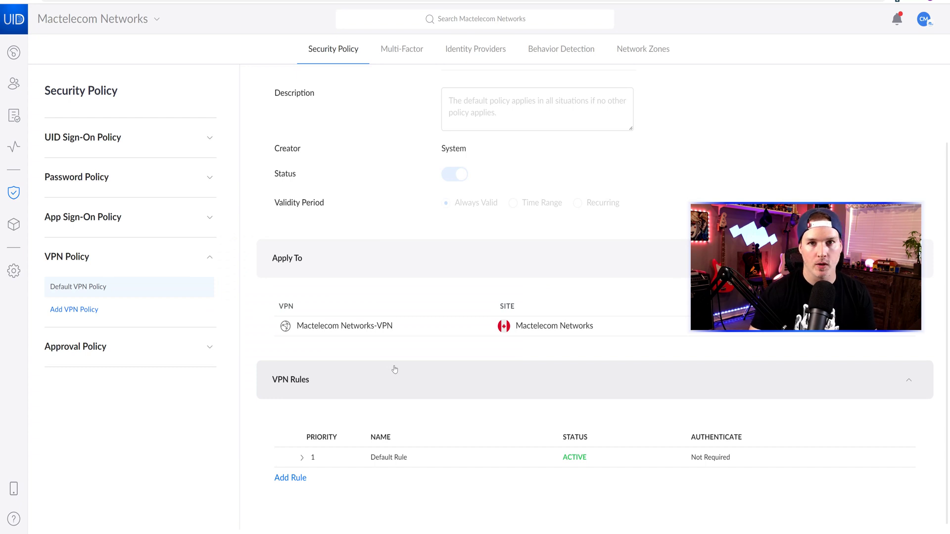
Create a VPN policy named MFA, described 'MFA for staff', applied to the Mactelecom Networks VPN.
click(79, 311)
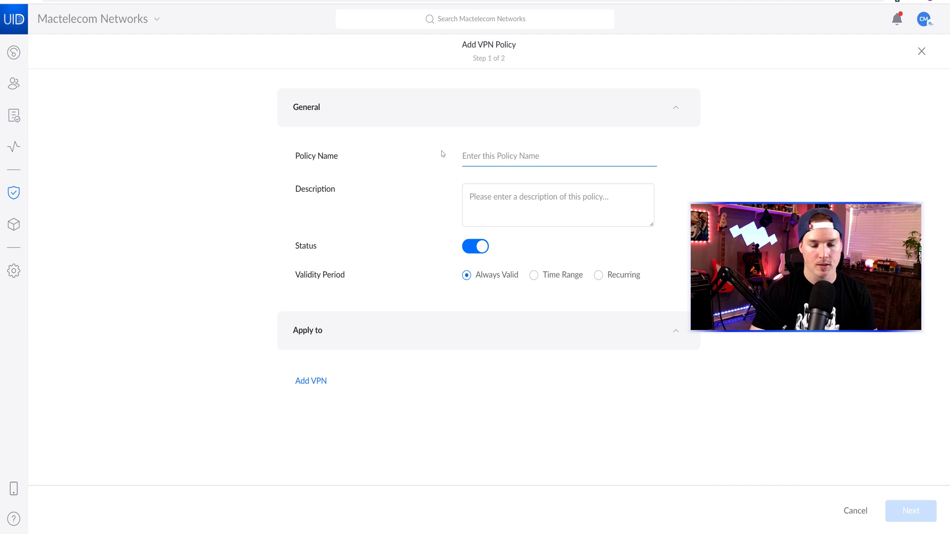
text(MFA)
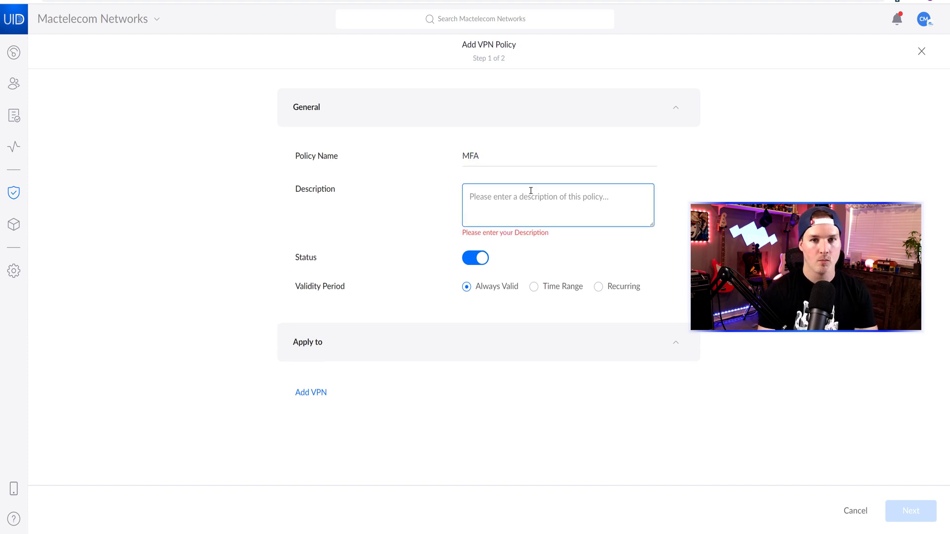
text(MFA fo)
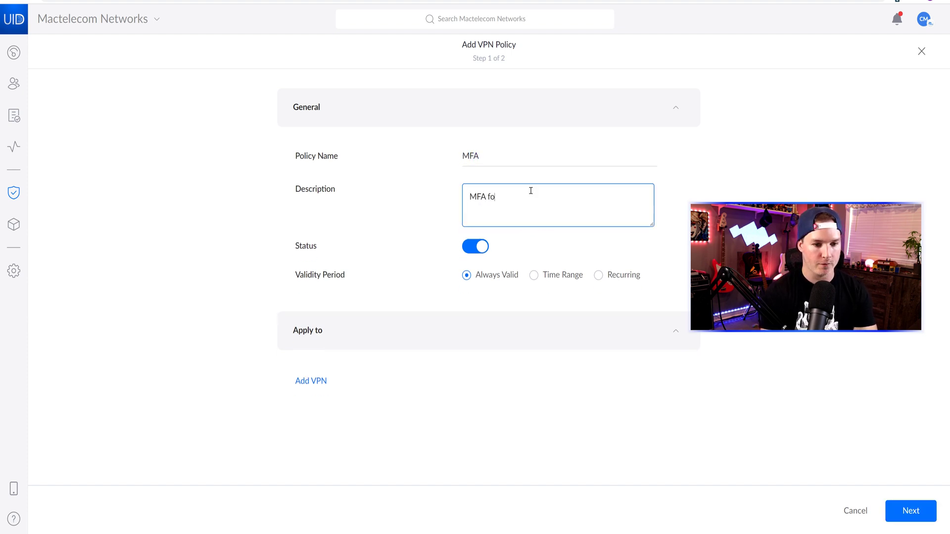
text(r staff)
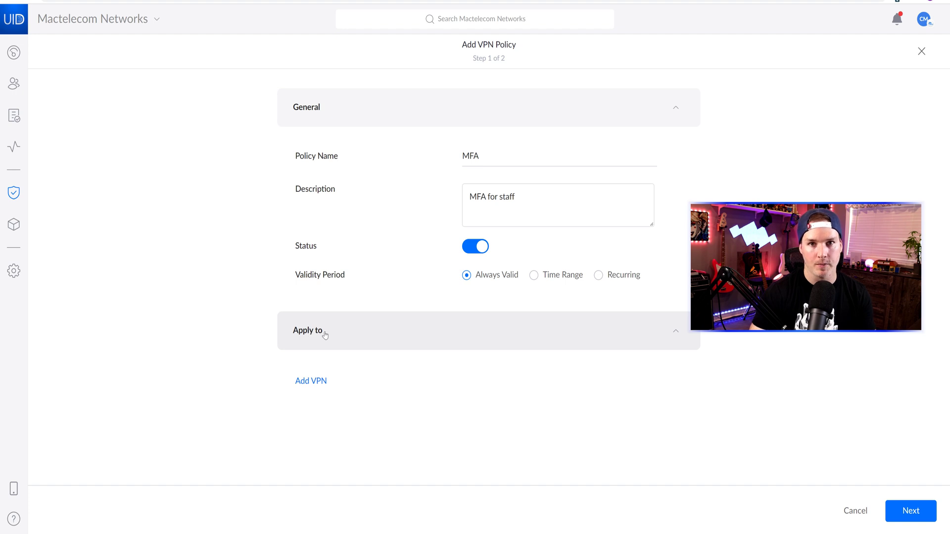
click(311, 383)
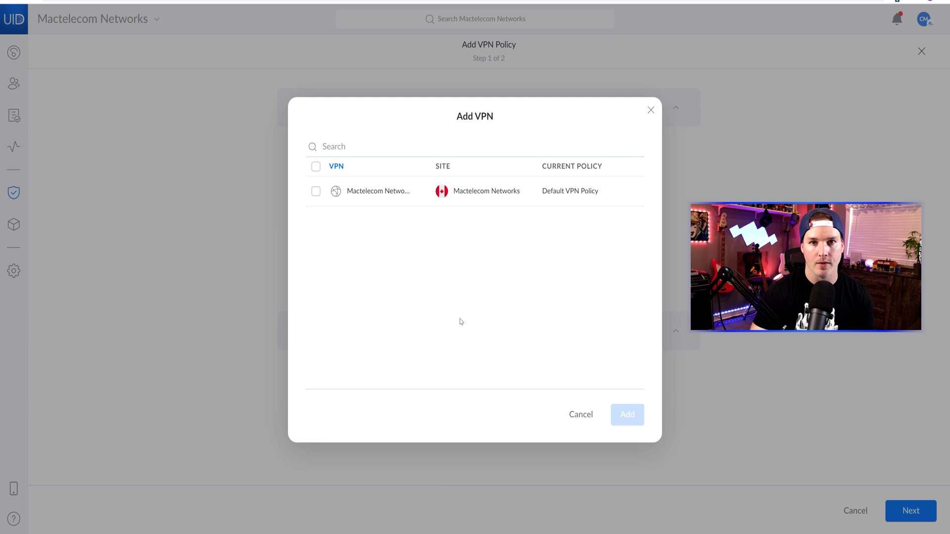
click(316, 191)
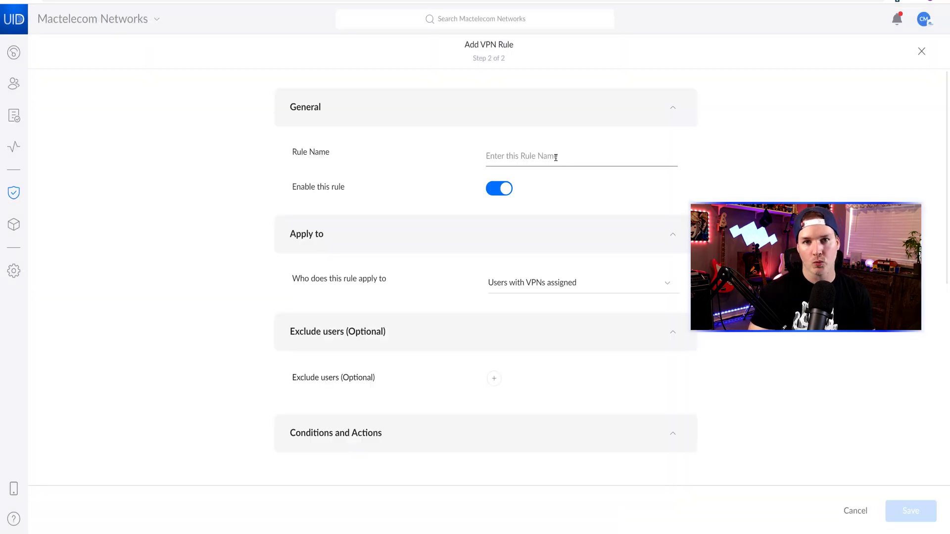
Name the VPN rule MFA and make it apply to a Specific User.
click(556, 157)
text(MFA)
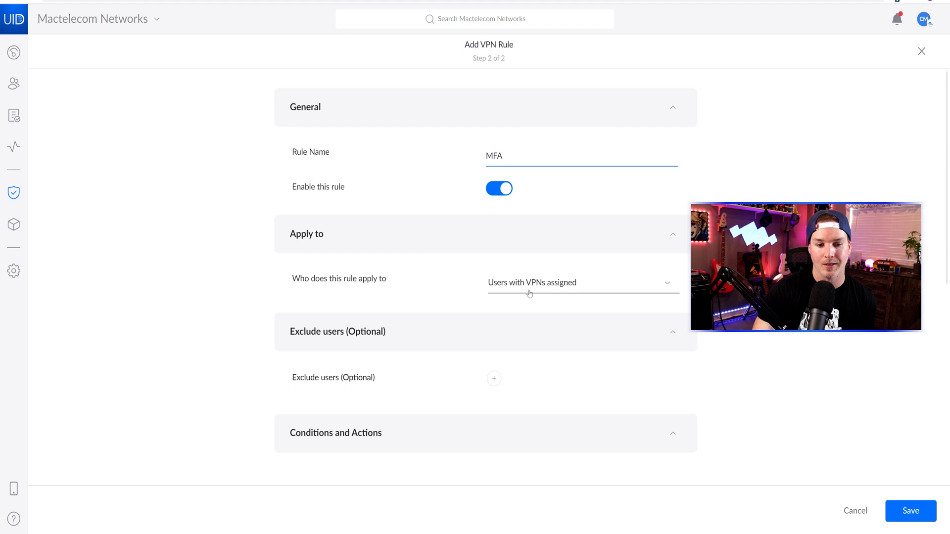
click(562, 291)
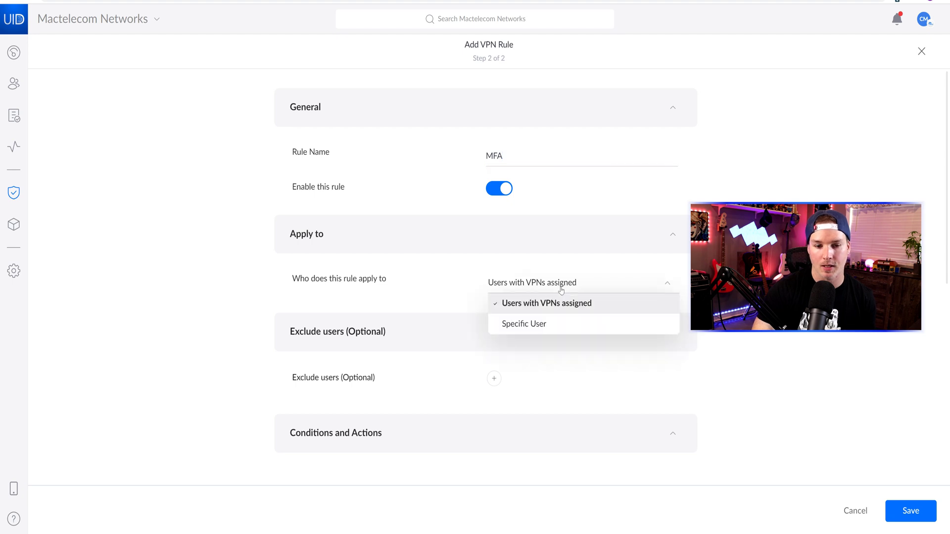
click(545, 327)
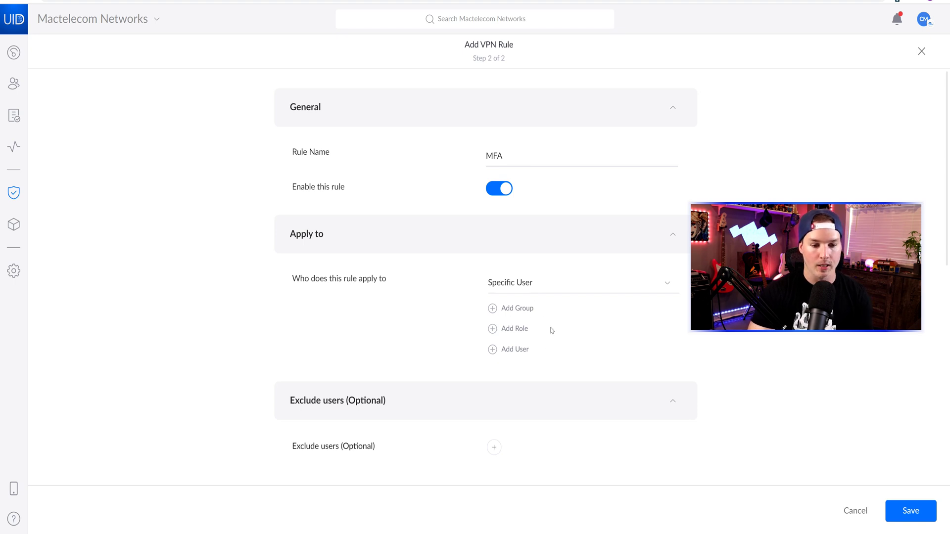
Search 'mactelec' and add the test user account to the rule.
click(492, 351)
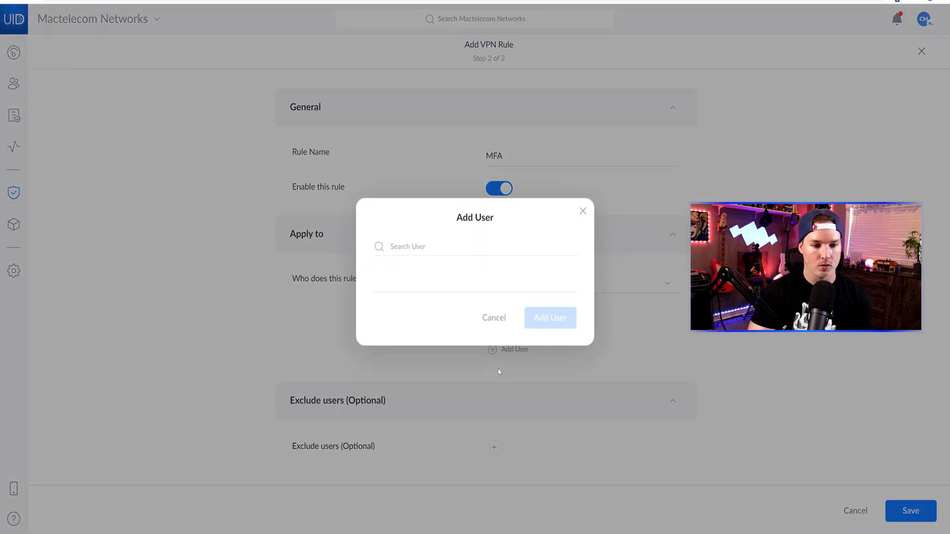
click(423, 244)
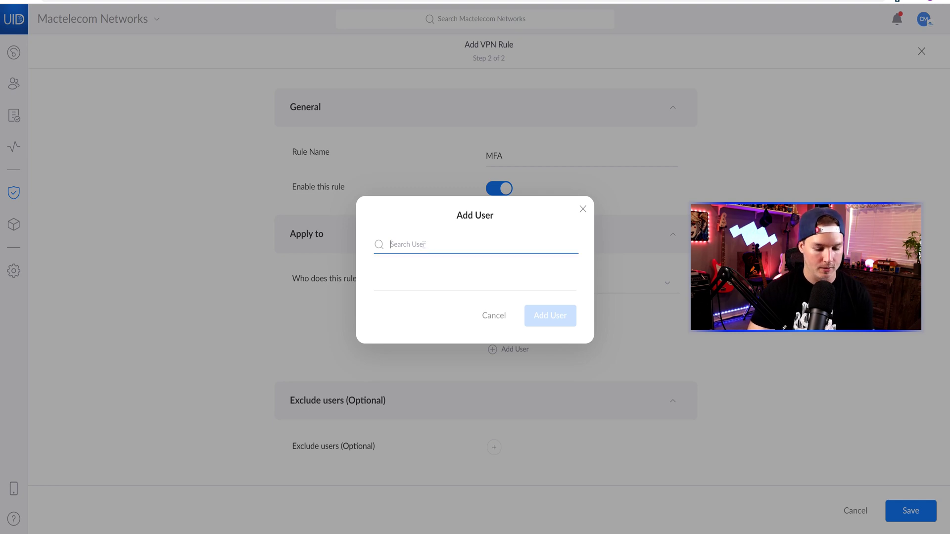
text(mactelec)
click(378, 255)
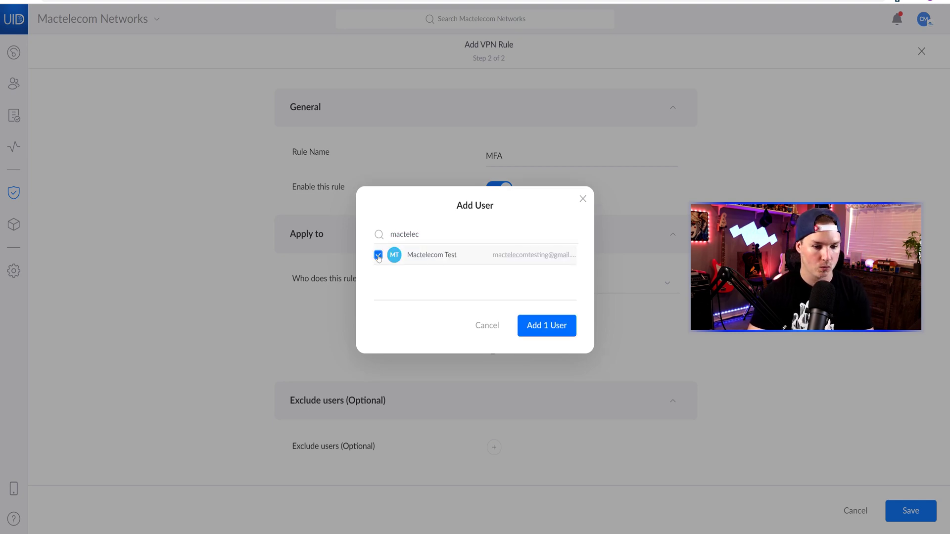
click(555, 327)
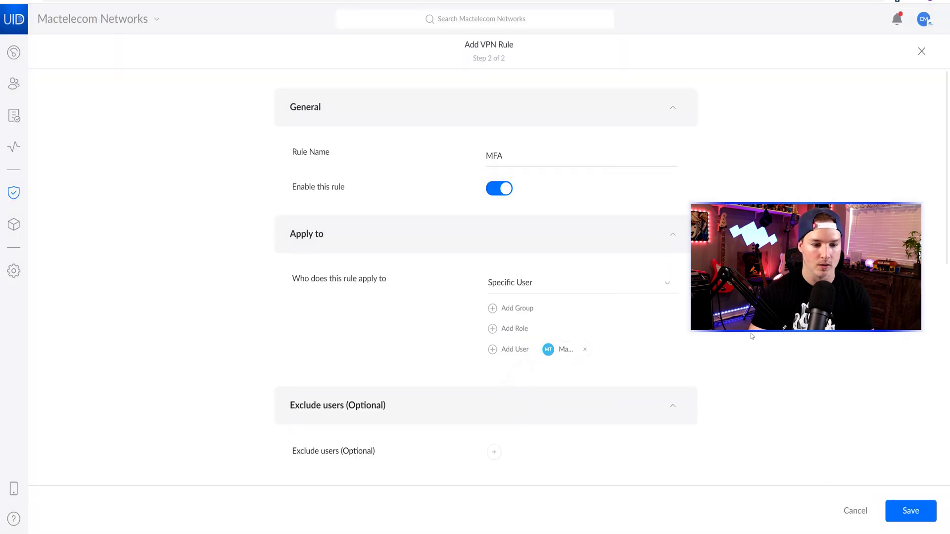
scroll(315, 94, down, 6)
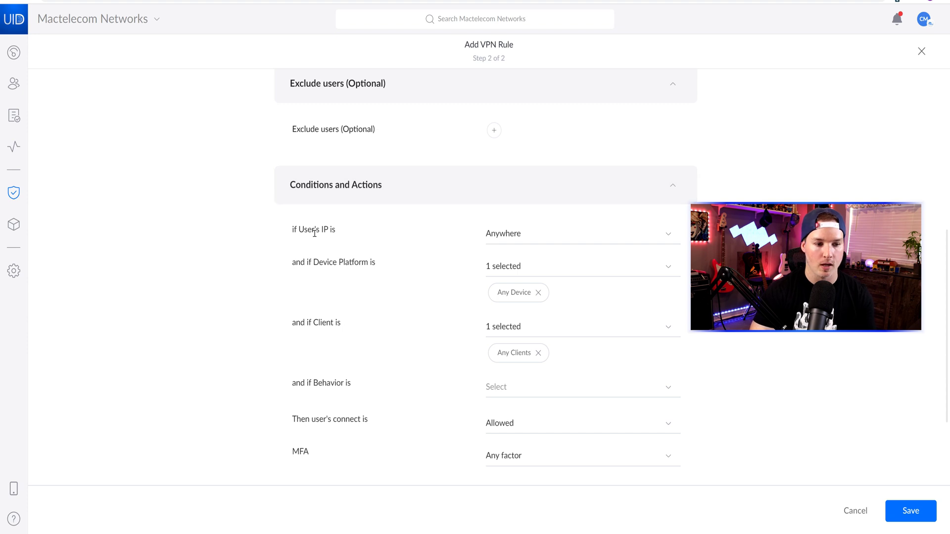
Check the location options and switch the rule's MFA requirement to Specify Factor.
click(542, 239)
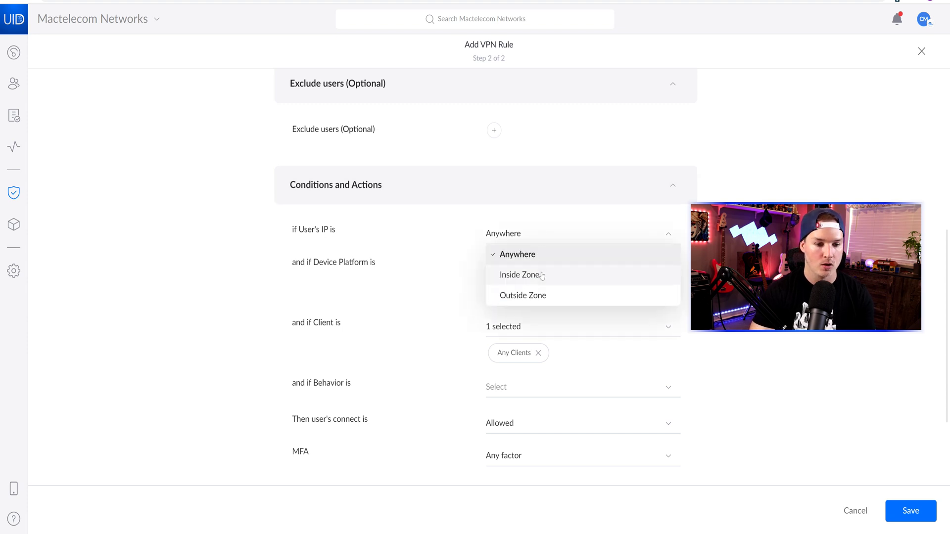
scroll(533, 286, down, 1)
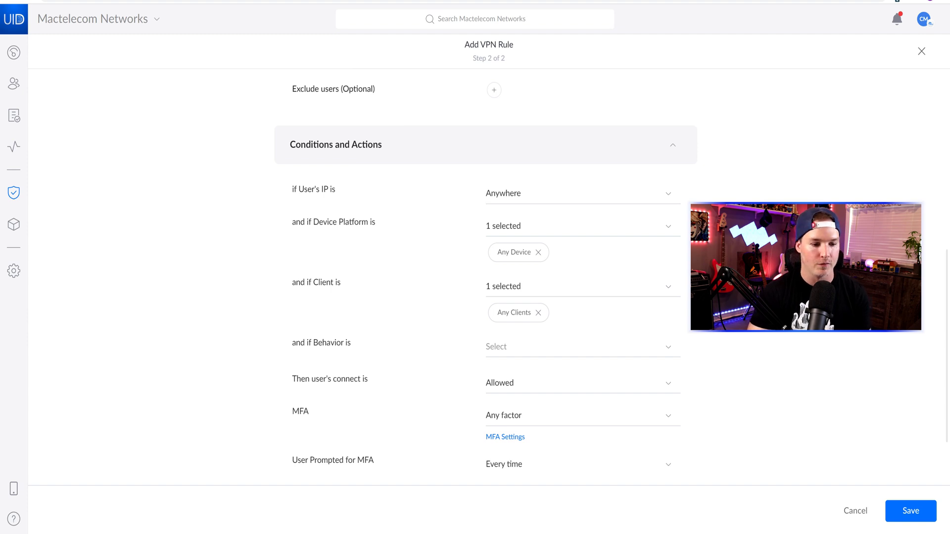
scroll(485, 278, down, 1)
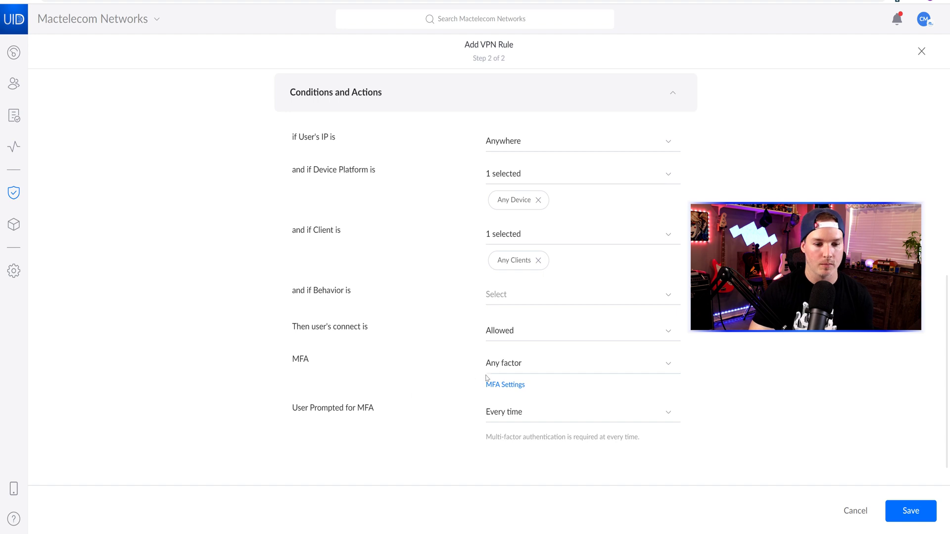
click(512, 366)
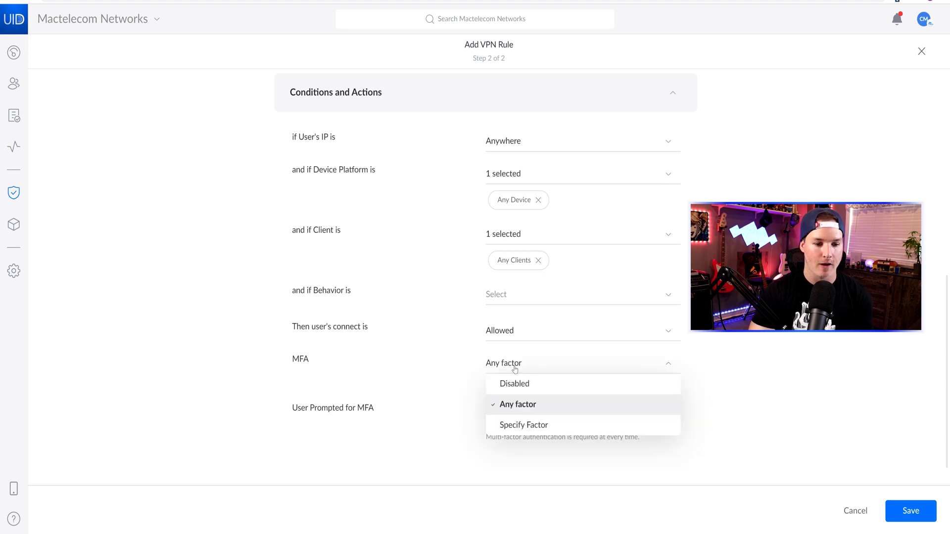
click(523, 426)
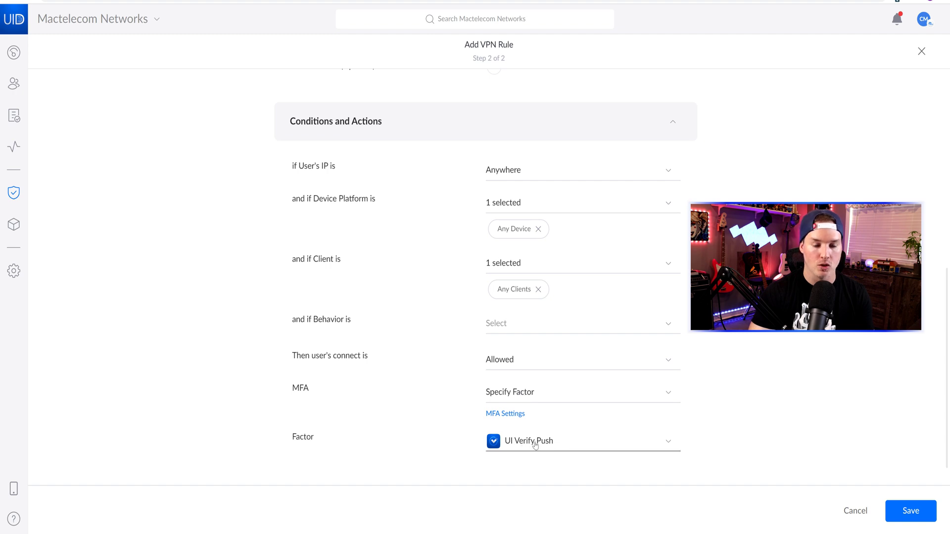
Keep UI Verify Push as the required factor and save the MFA rule.
click(551, 445)
scroll(559, 444, down, 3)
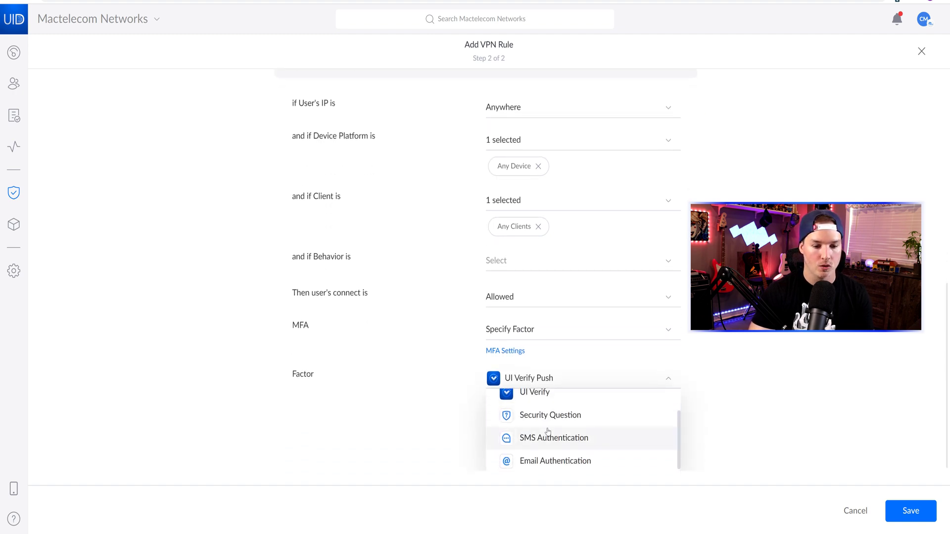
scroll(545, 435, up, 2)
scroll(545, 427, down, 2)
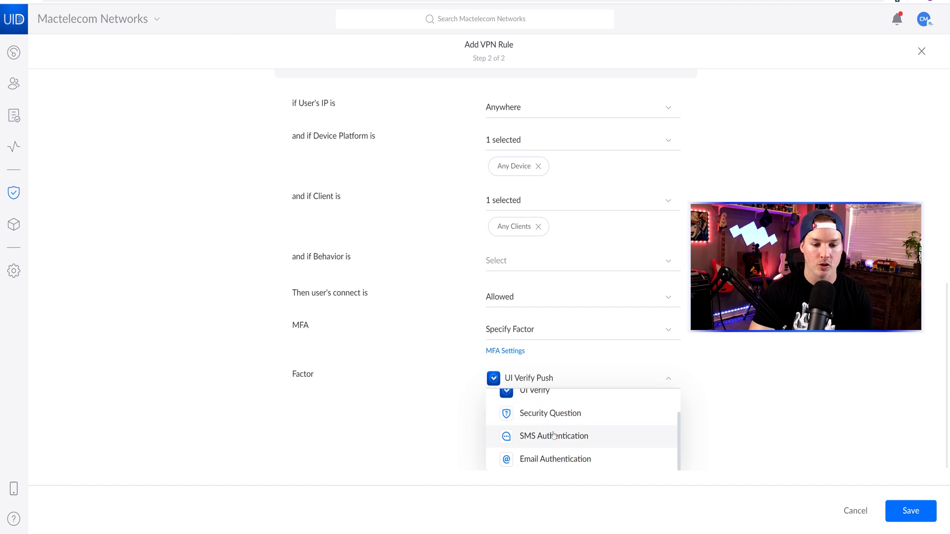
scroll(558, 435, up, 2)
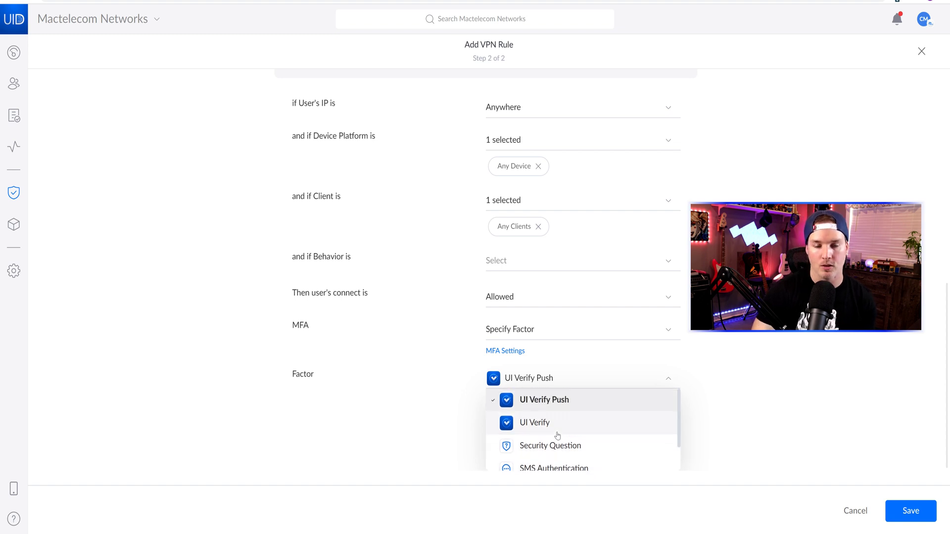
scroll(596, 429, up, 1)
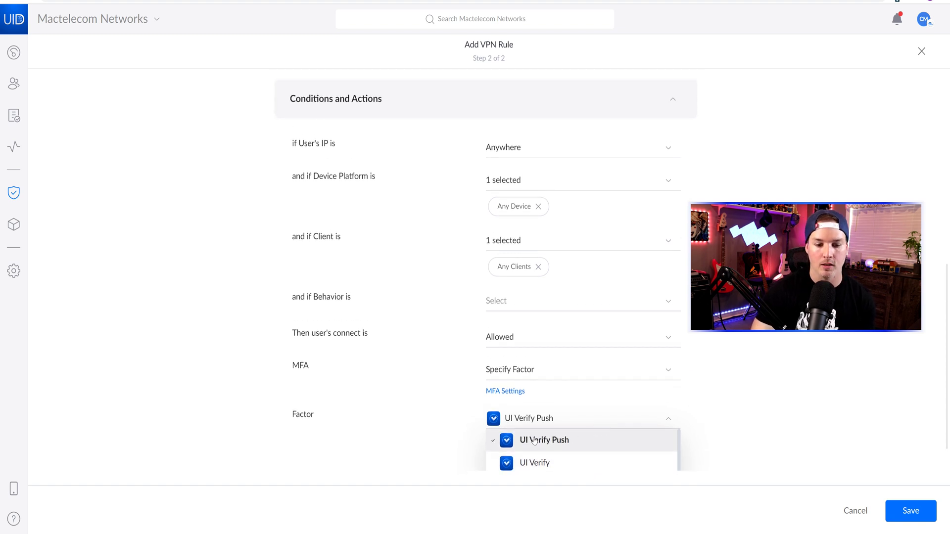
click(784, 403)
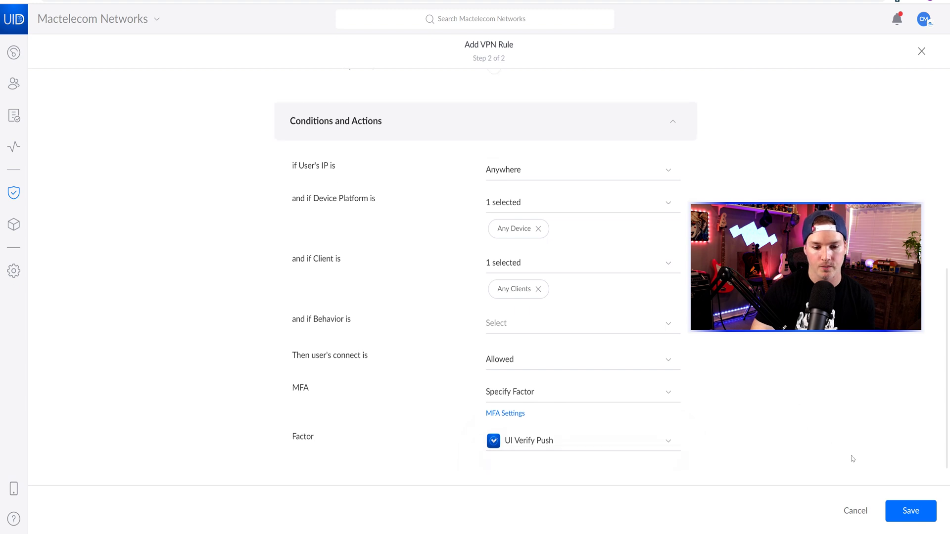
click(911, 510)
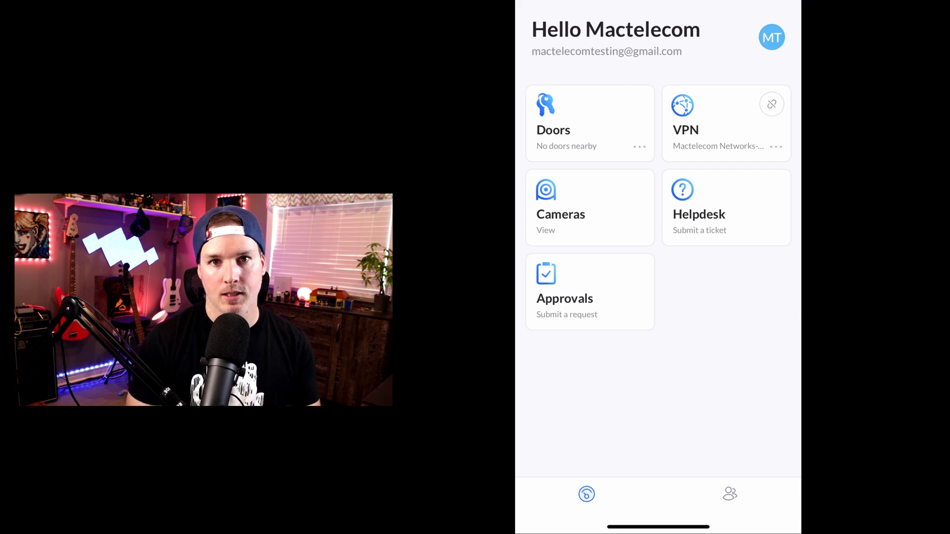
Connect to the VPN in the mobile app and send the verification prompt.
click(726, 124)
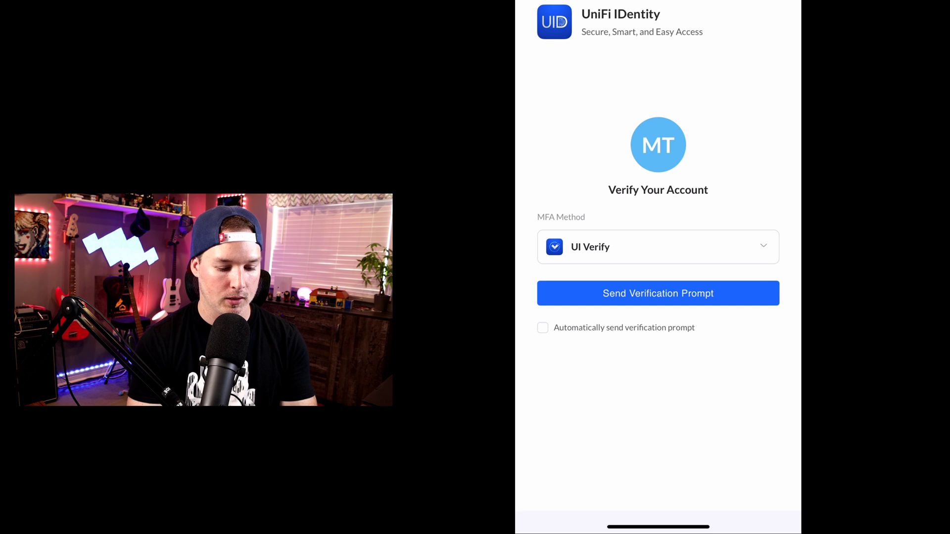
click(658, 293)
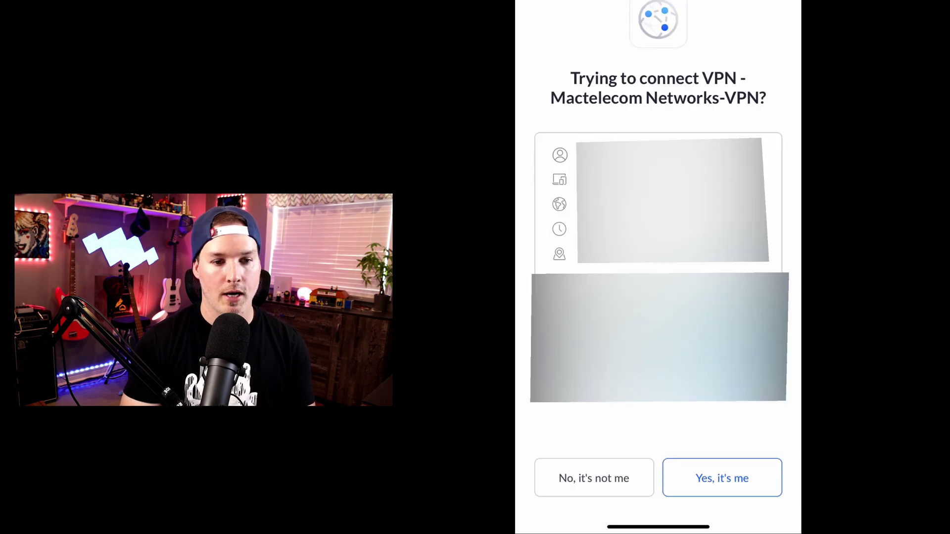